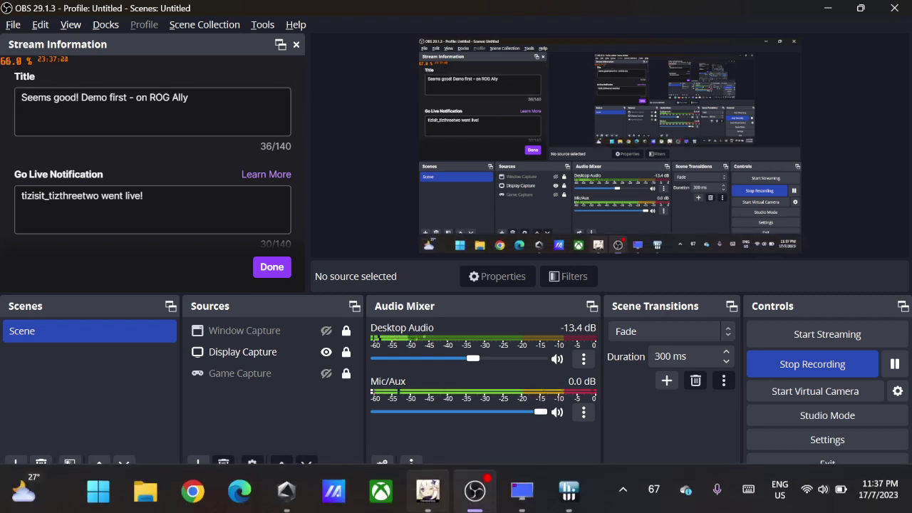
Switch from the game back to the desktop and bring up the HWiNFO sensors window
click(428, 486)
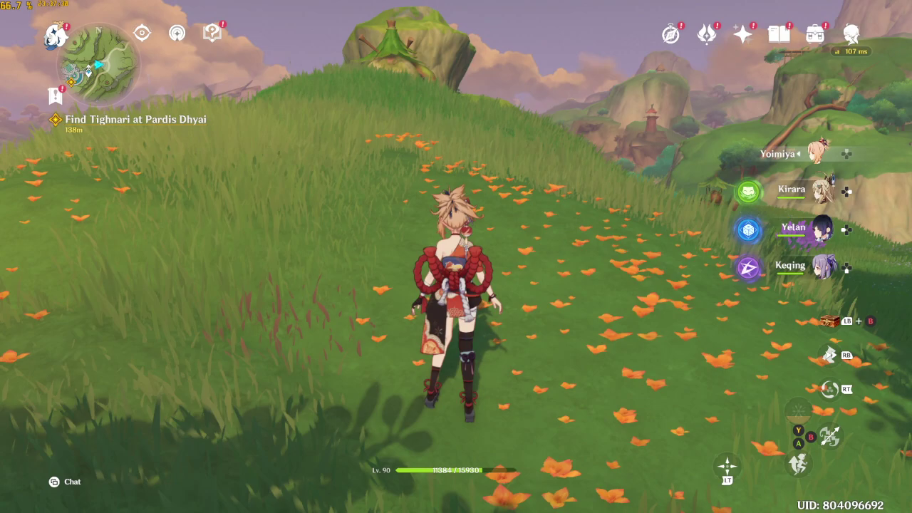
key(alt+Tab)
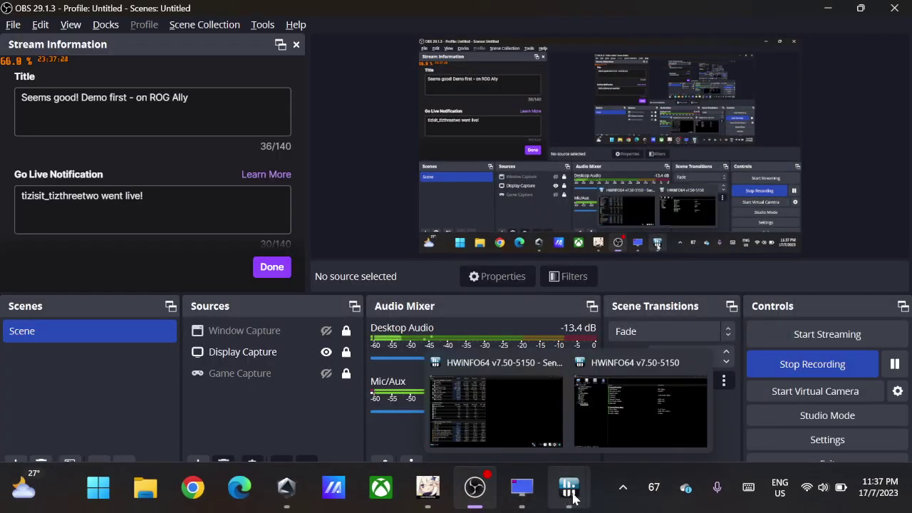
click(514, 488)
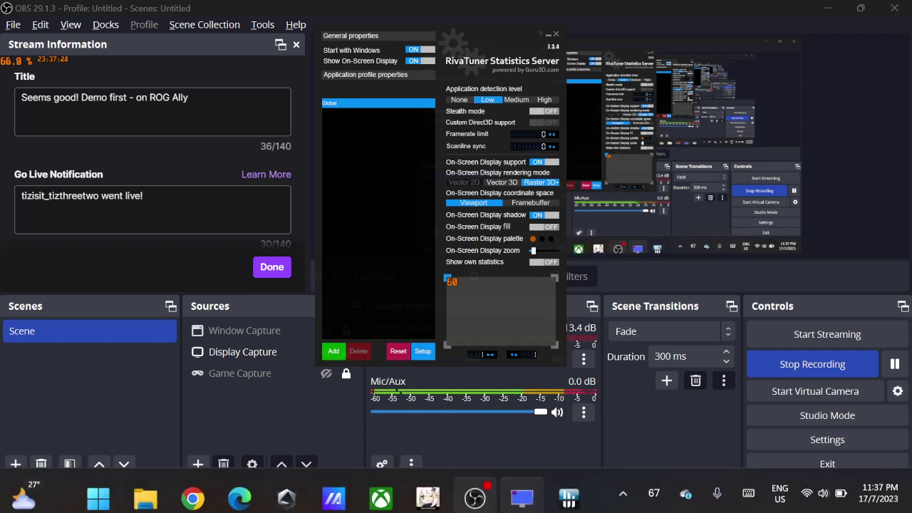
mouse_move(557, 496)
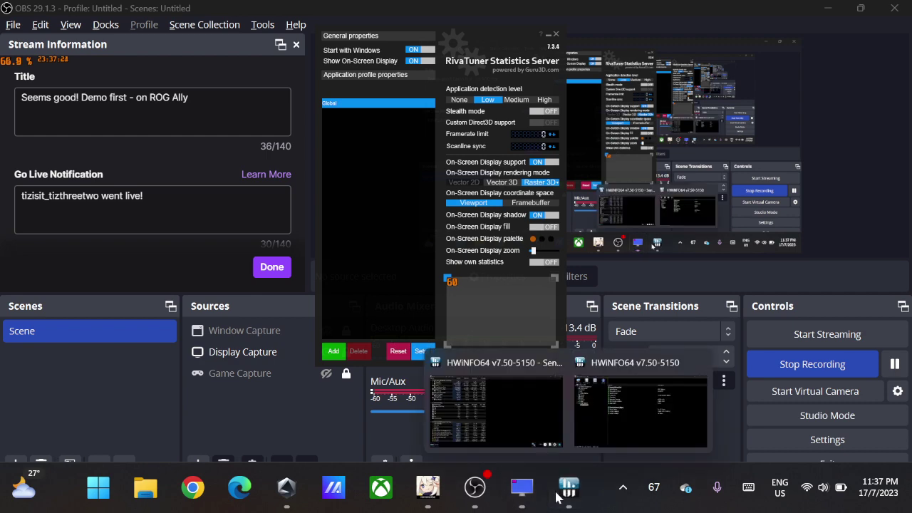
click(618, 405)
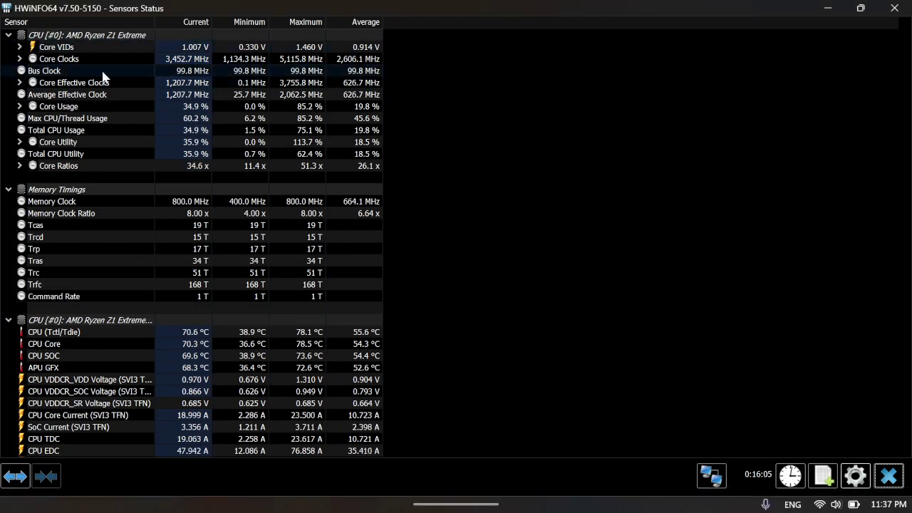
In the OSD (RTSS) sensor settings, show battery Charge Level in the overlay and confirm
click(854, 477)
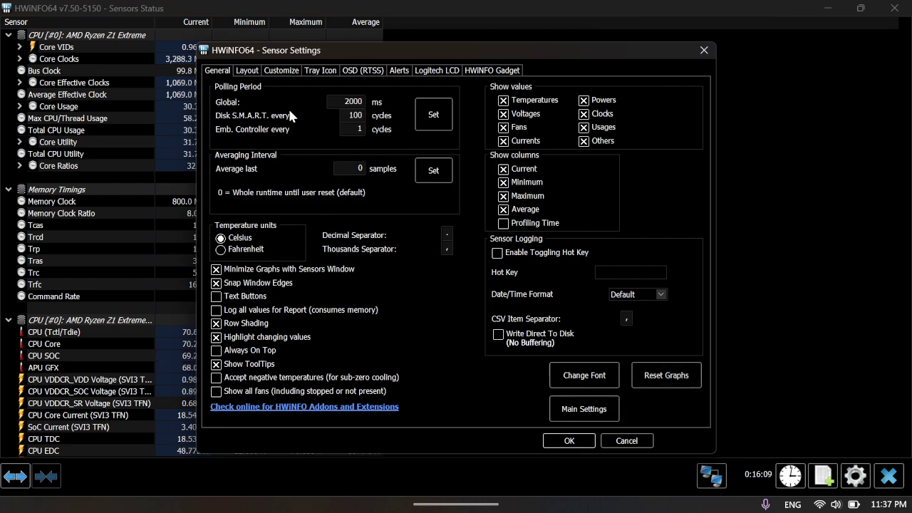
click(363, 74)
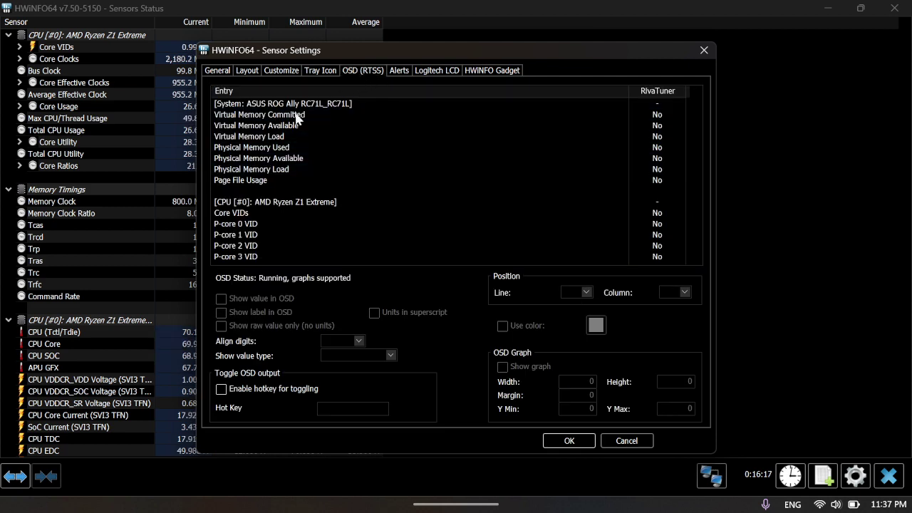
scroll(236, 192, down, 20)
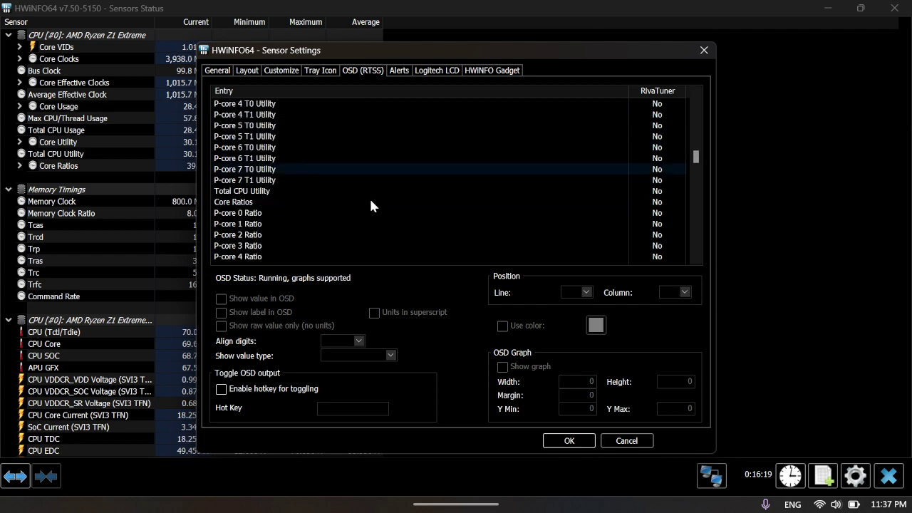
scroll(320, 207, down, 20)
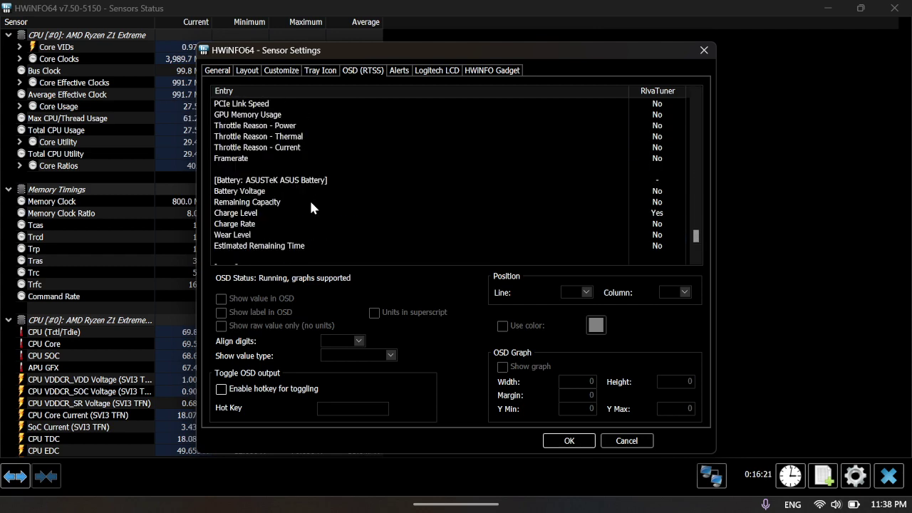
scroll(306, 203, up, 3)
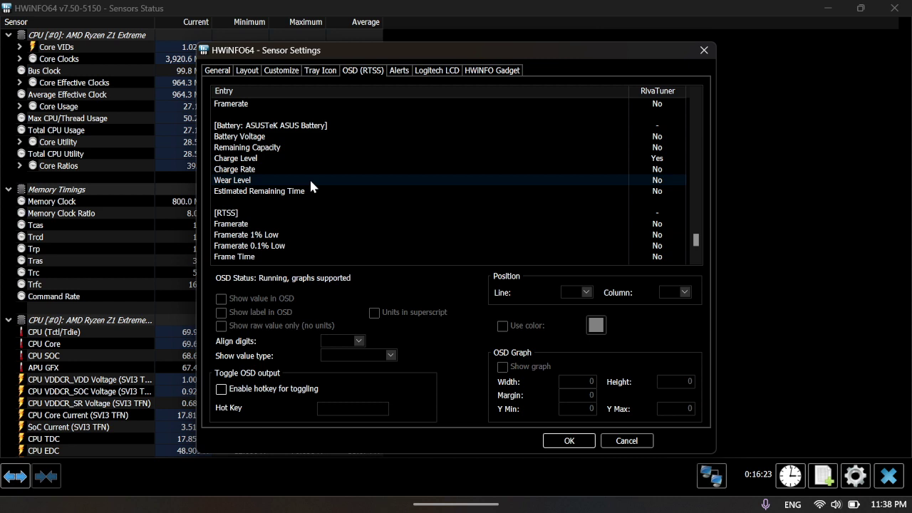
click(249, 159)
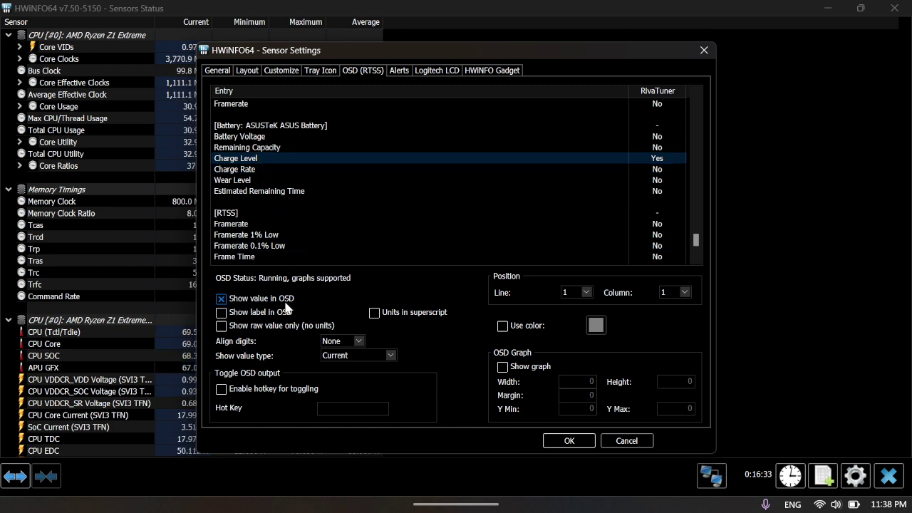
click(559, 441)
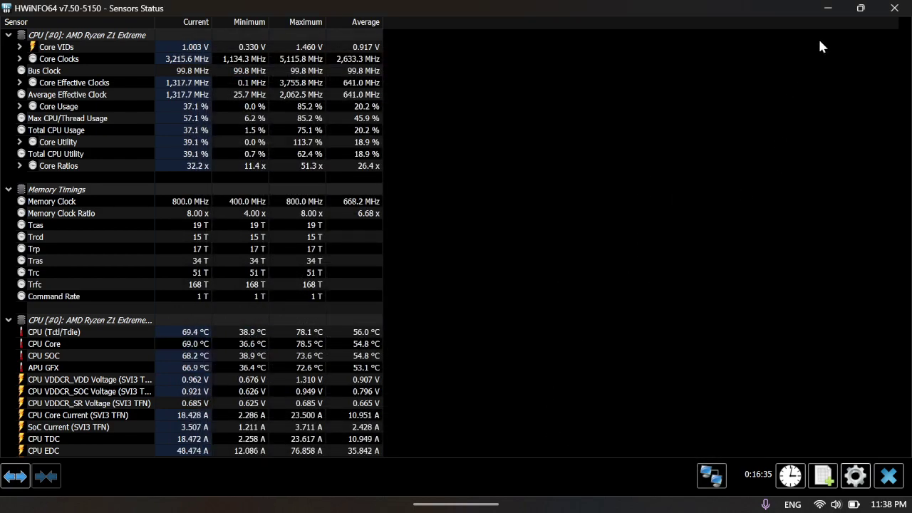
Minimize HWiNFO and launch the OverlayEditor.dll plugin from RivaTuner's Plugins settings
click(829, 9)
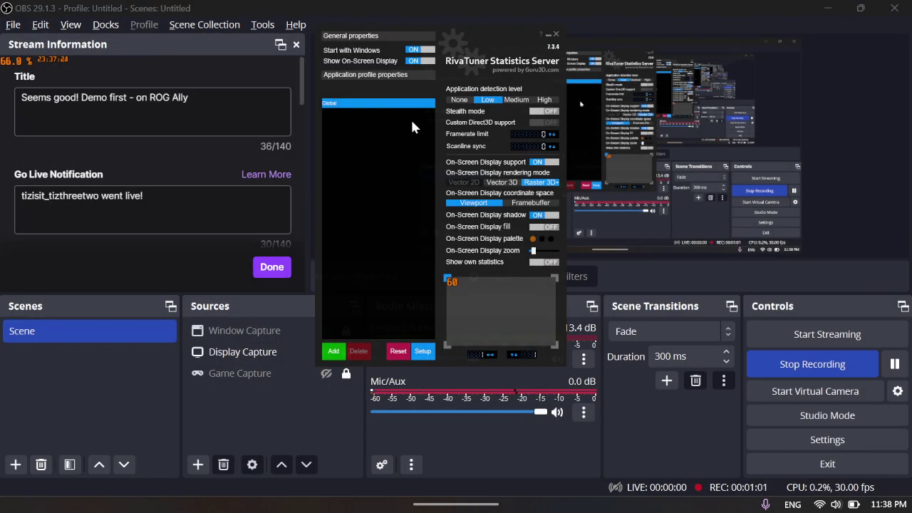
mouse_move(480, 43)
mouse_down()
mouse_move(484, 71)
mouse_move(484, 49)
mouse_up()
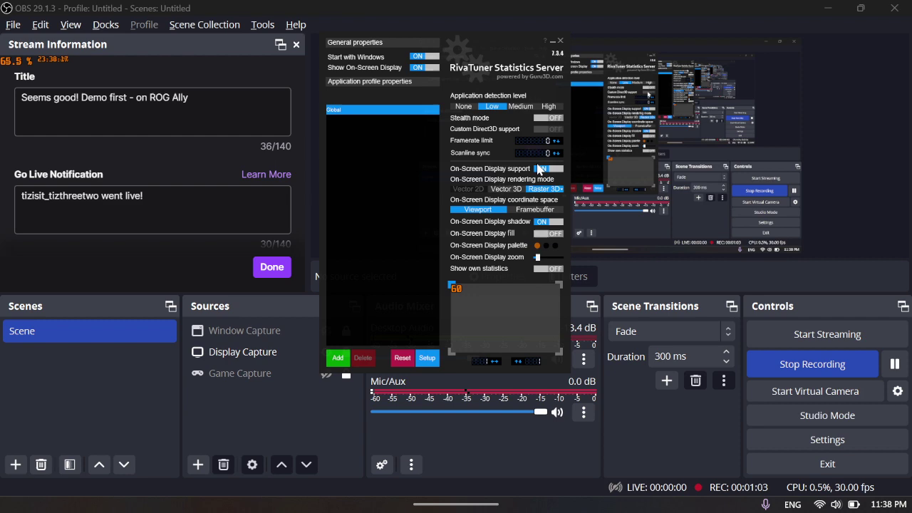
click(420, 361)
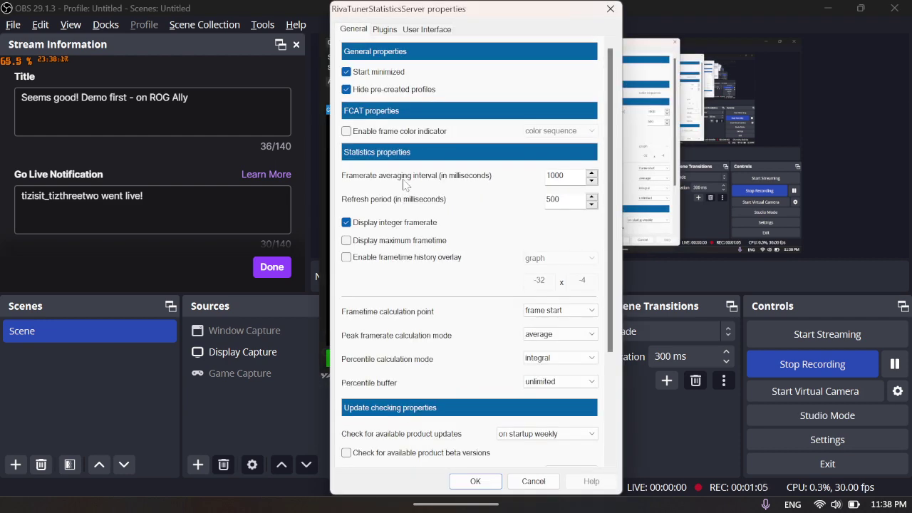
click(385, 30)
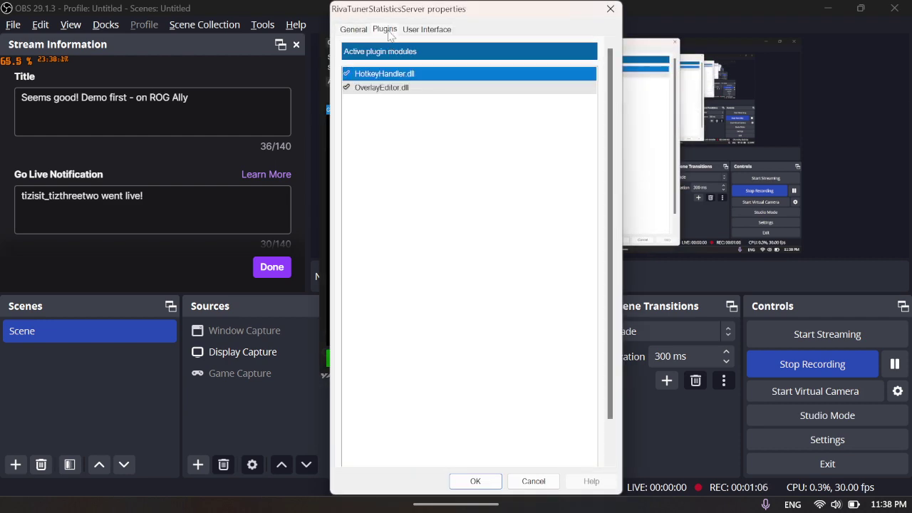
double_click(396, 88)
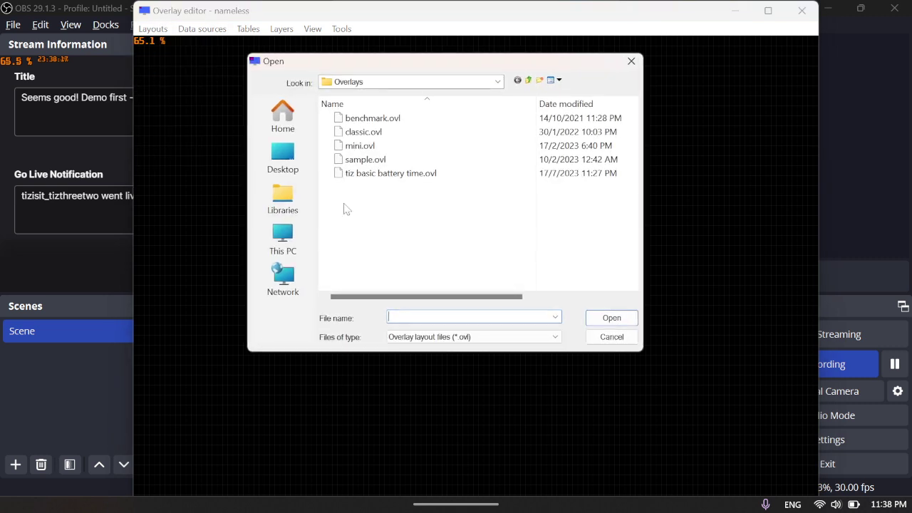
Load the mini.ovl layout, then switch to the classic.ovl layout instead
double_click(362, 145)
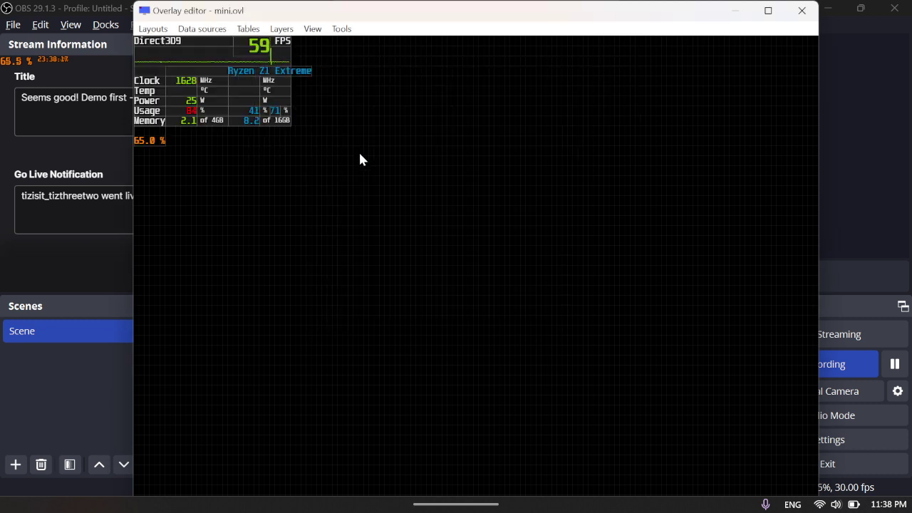
click(151, 30)
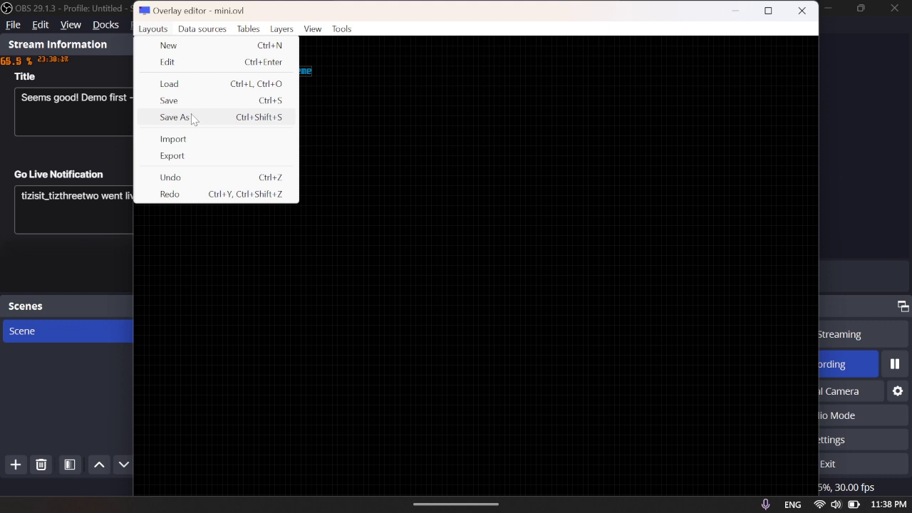
click(186, 84)
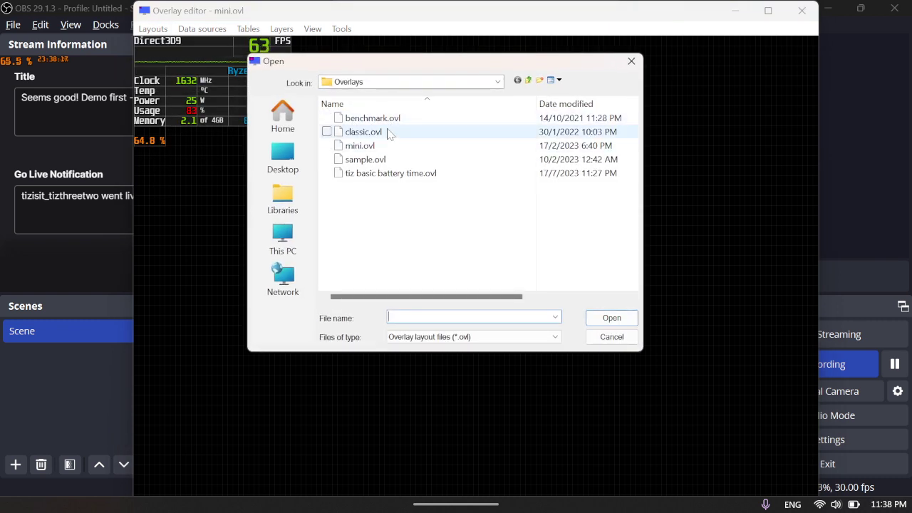
double_click(388, 134)
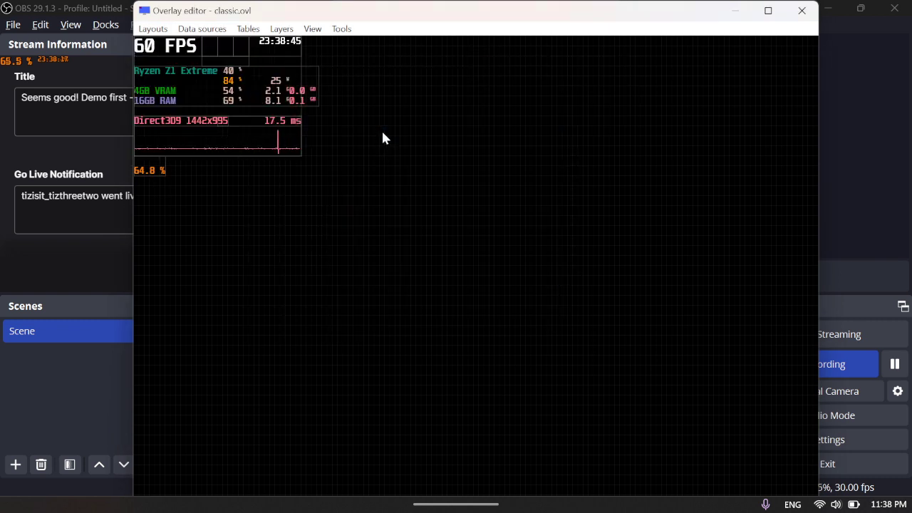
Delete the frametime graph and unneeded layers, moving clock and battery cells toward the top-left
click(205, 52)
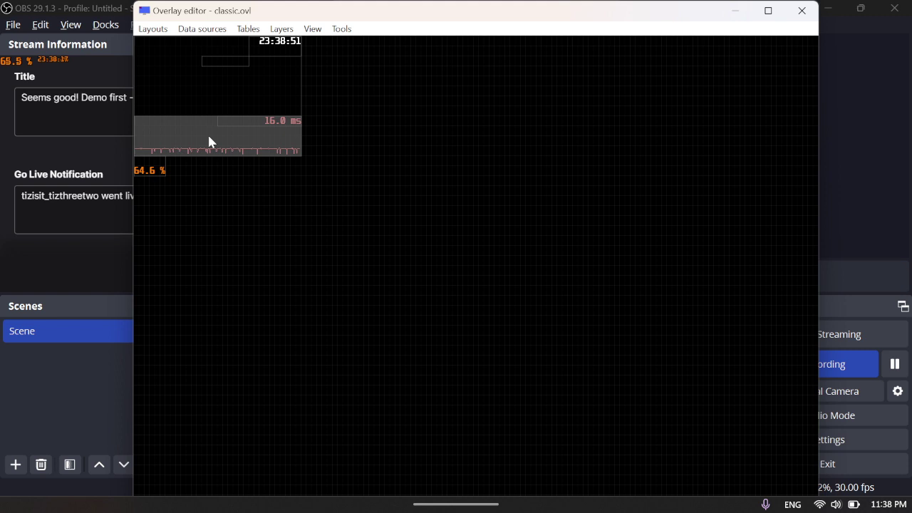
key(Delete)
key(Delete)
key(Delete)
key(Delete)
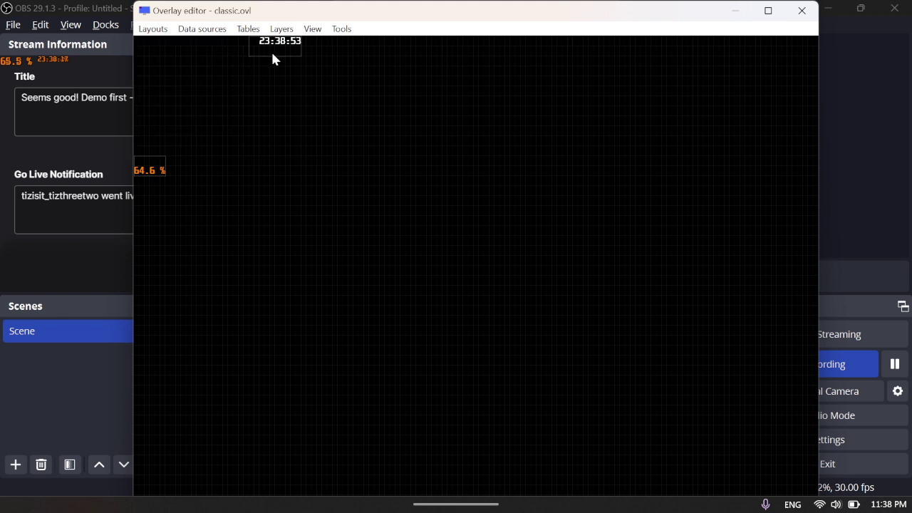
drag(272, 57, 246, 55)
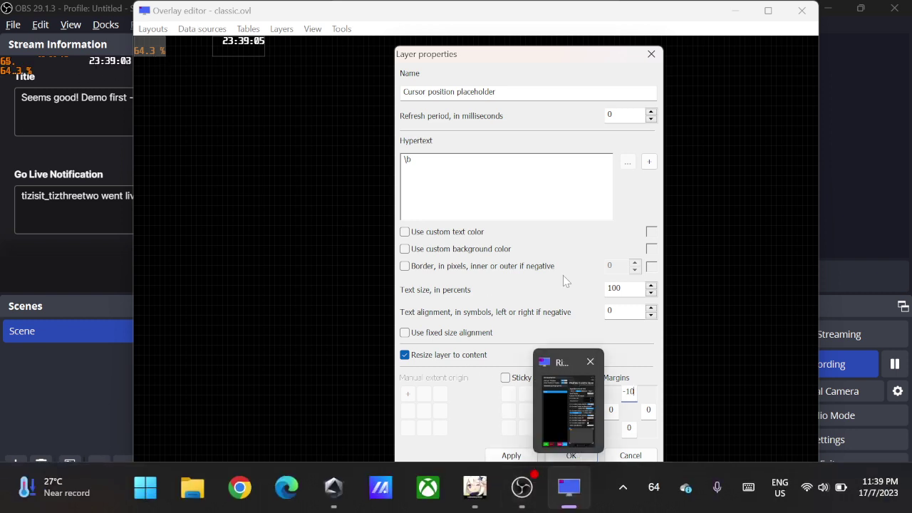
Give the Time layer 70% text size with no custom colour, placed beside the battery reading
click(584, 455)
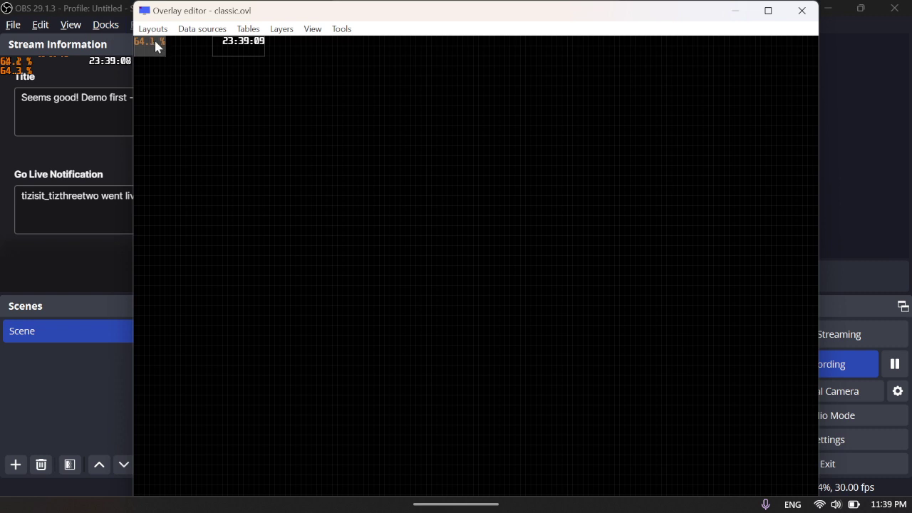
drag(242, 53, 209, 50)
double_click(204, 44)
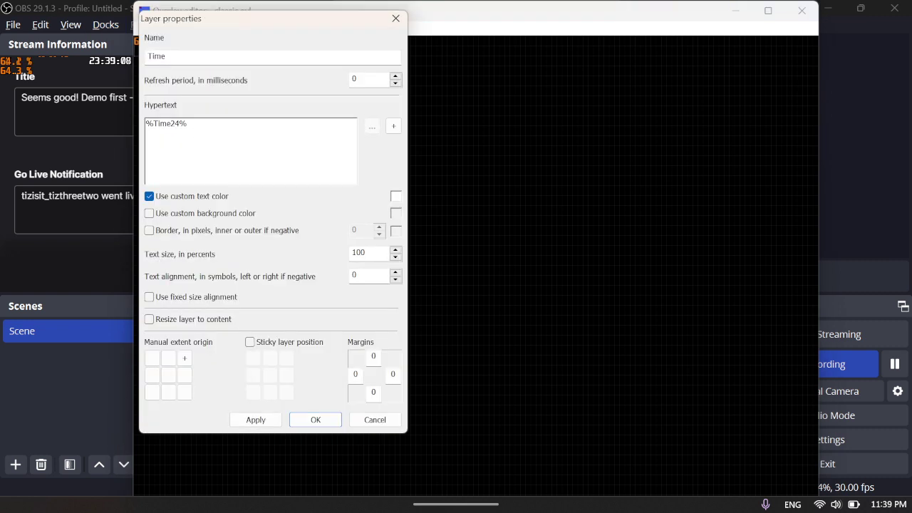
click(363, 252)
text(70)
click(151, 196)
drag(273, 22, 458, 29)
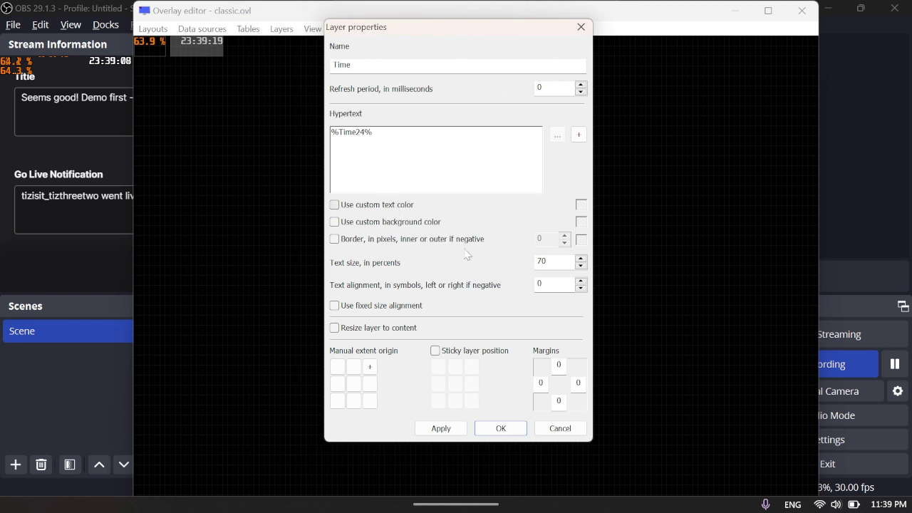
click(500, 428)
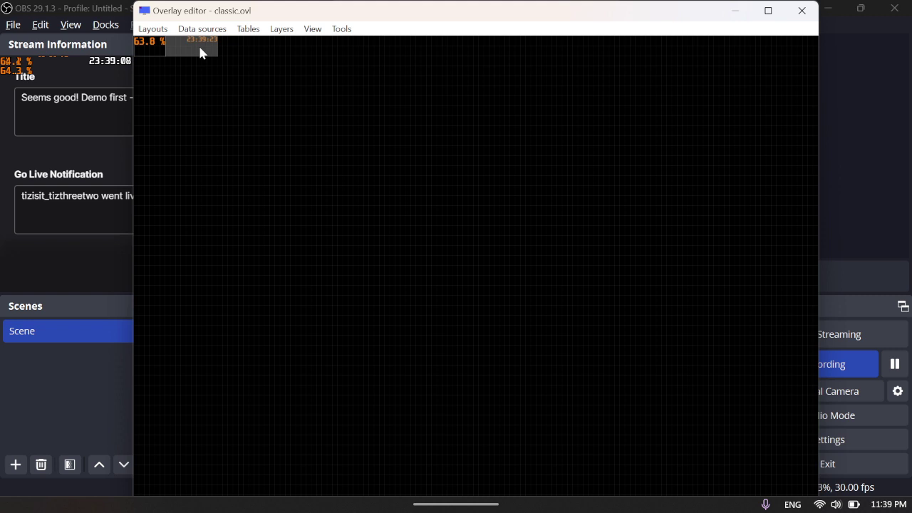
drag(200, 48, 184, 47)
Save the battery-and-clock layout under the new name test.ovl via Layouts > Save As
click(153, 28)
click(196, 101)
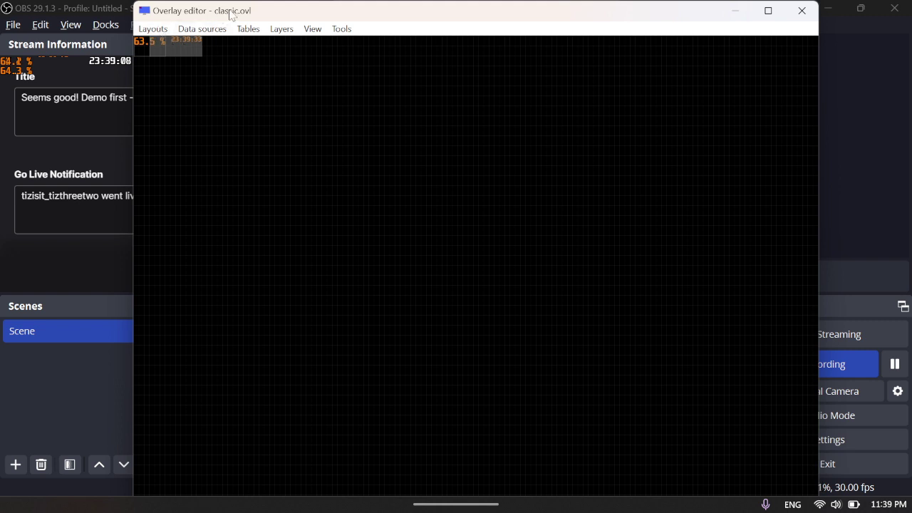
click(152, 30)
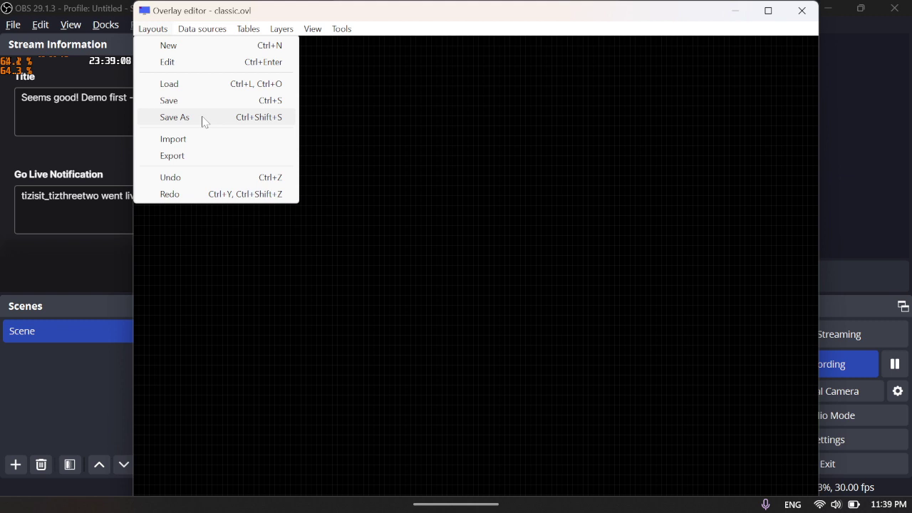
mouse_move(237, 28)
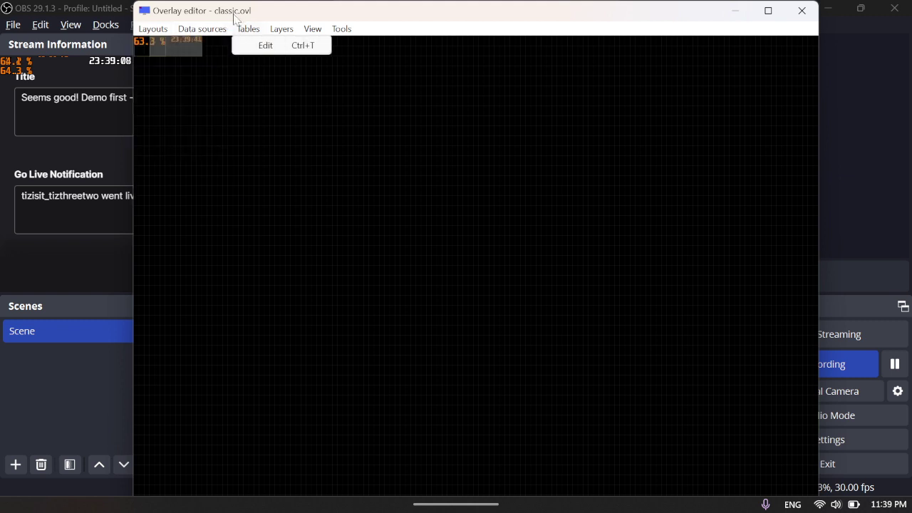
mouse_move(153, 28)
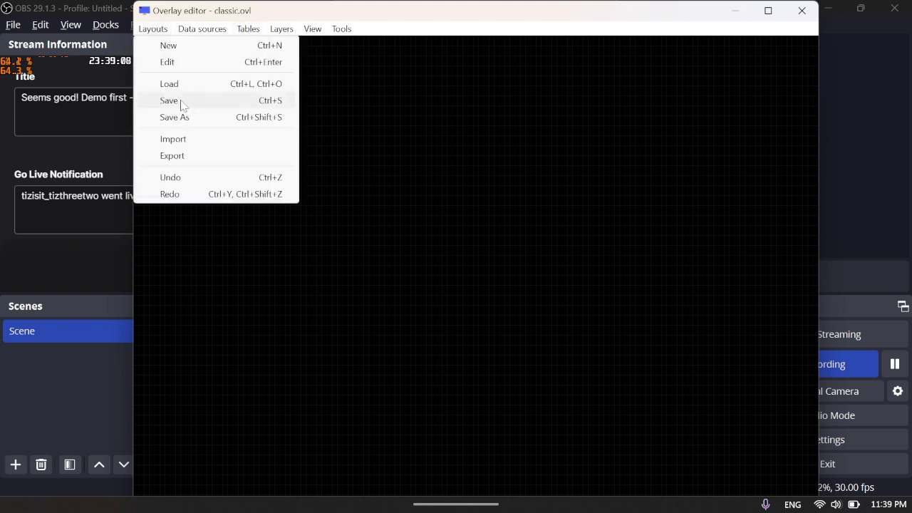
click(205, 122)
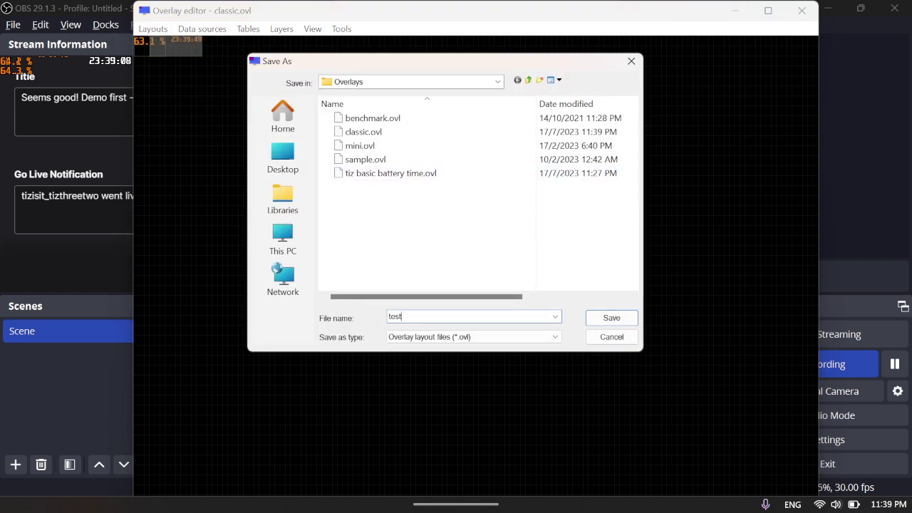
click(602, 319)
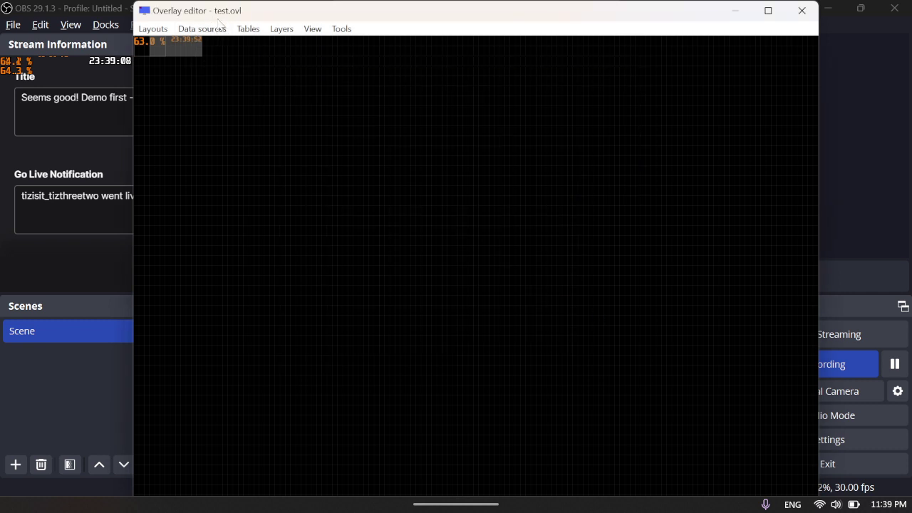
Close the Overlay editor, keep OverlayEditor.dll enabled, and confirm RivaTuner's properties
click(799, 13)
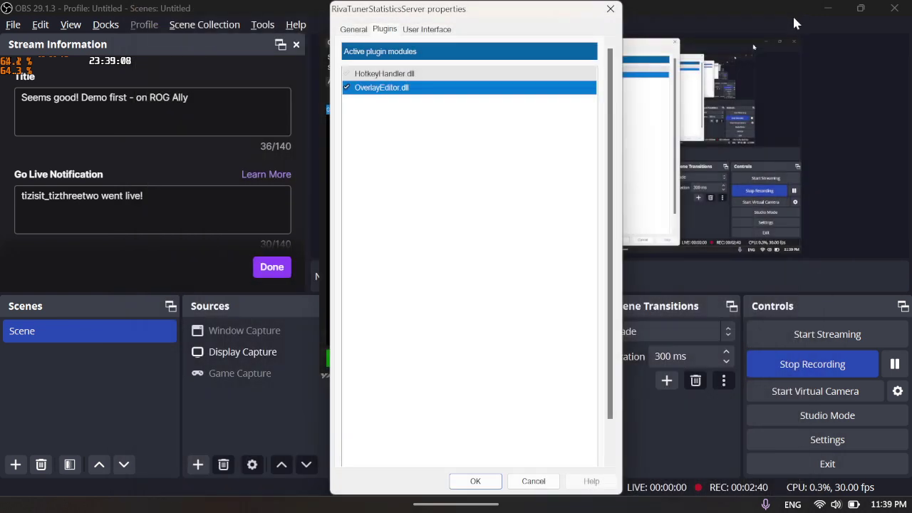
click(360, 75)
click(352, 87)
click(478, 481)
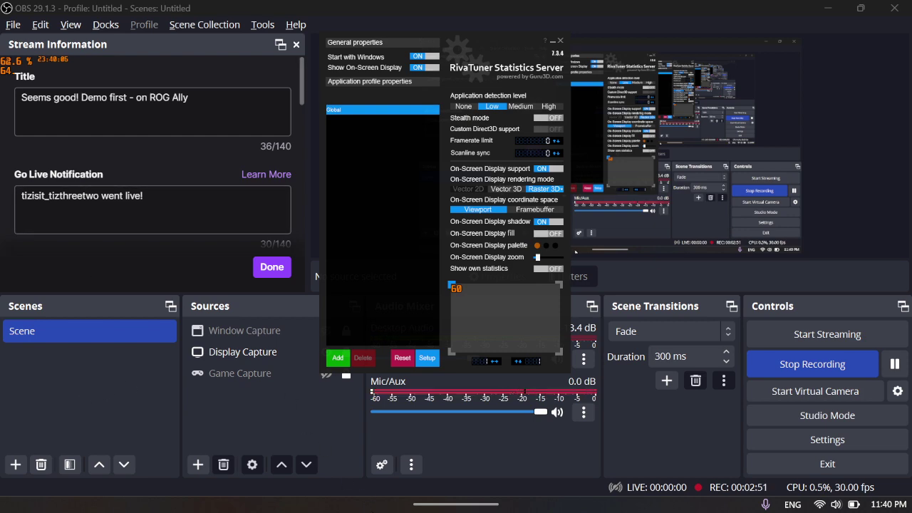
Check the overlay in the game, then return to the desktop and hide RivaTuner's window
click(456, 503)
click(464, 488)
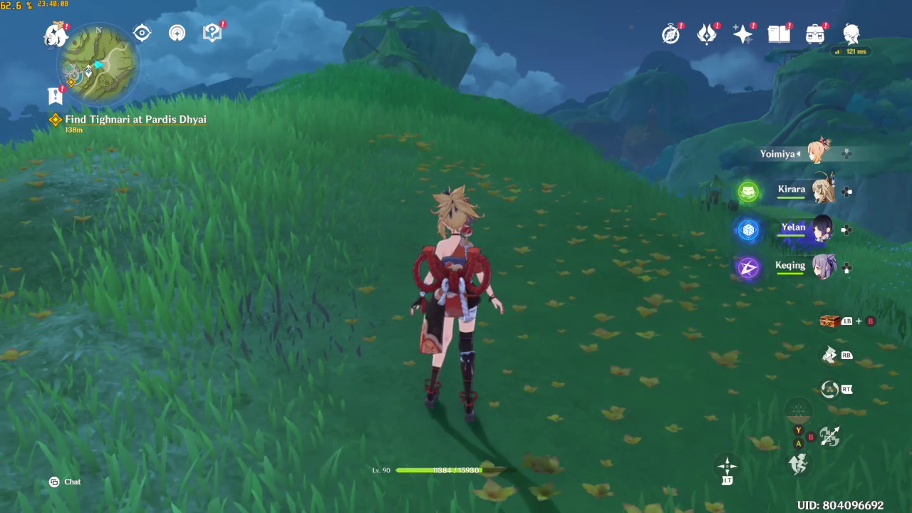
key(alt+Tab)
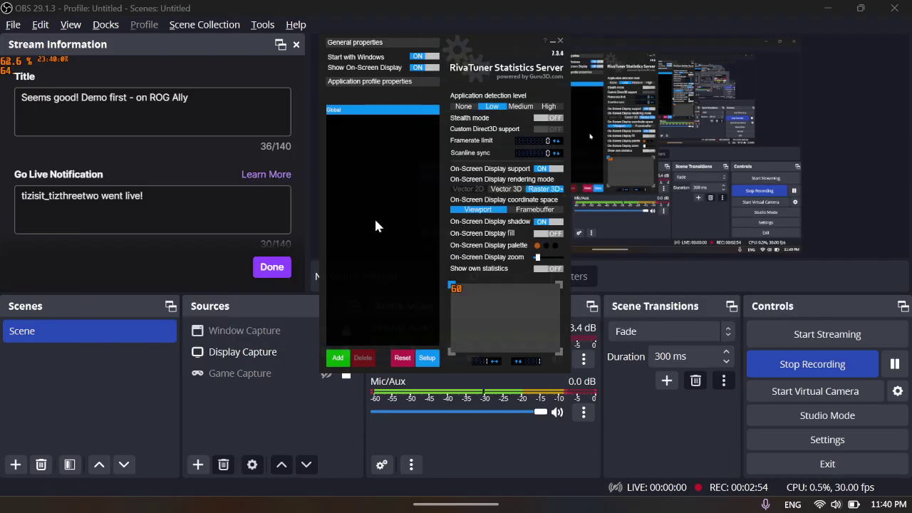
click(155, 53)
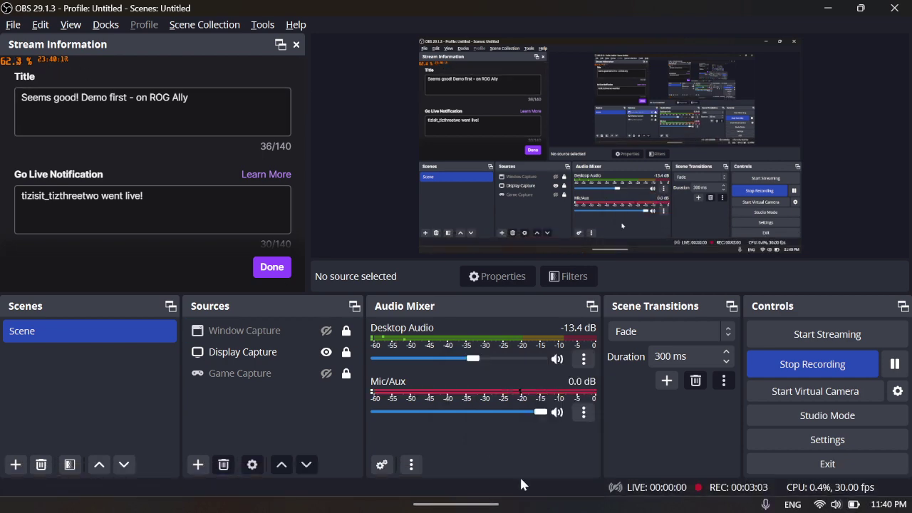
Reopen RivaTuner, start adding an application profile, then cancel so only Global remains
click(570, 489)
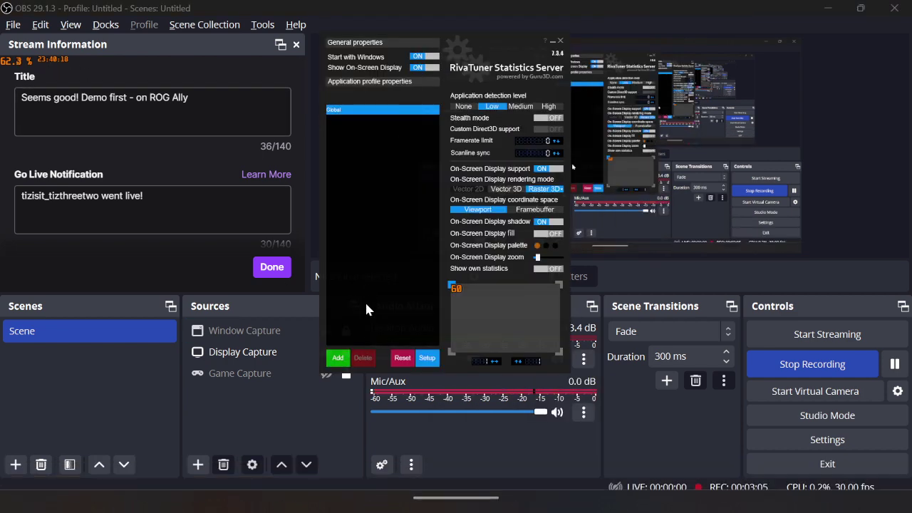
click(338, 357)
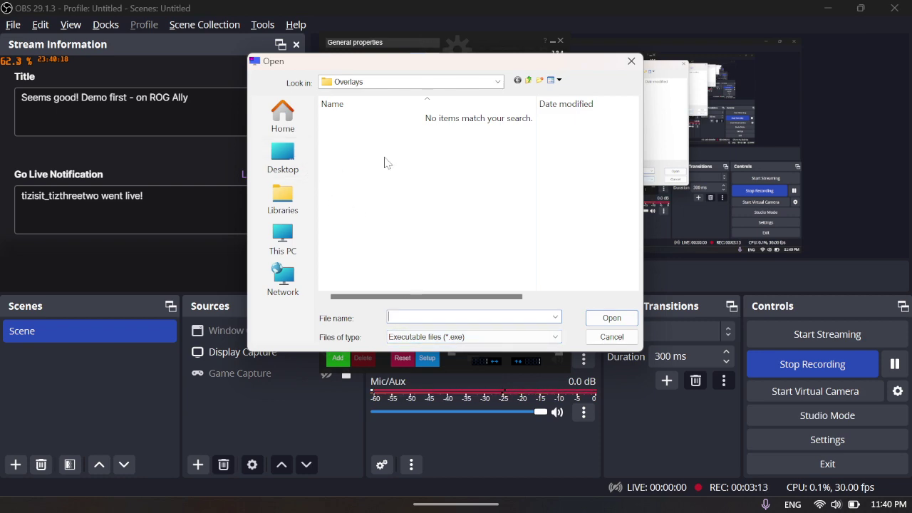
key(Tab)
key(Tab)
key(Tab)
key(Return)
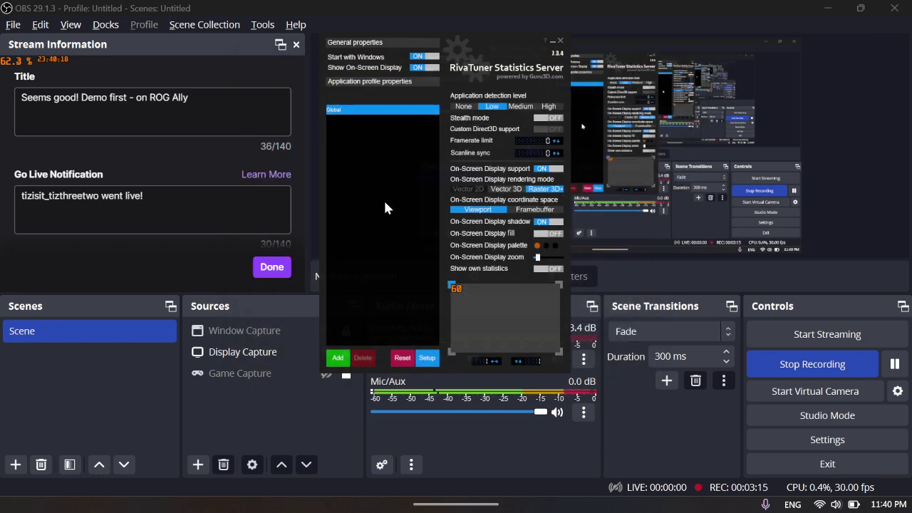
mouse_move(385, 208)
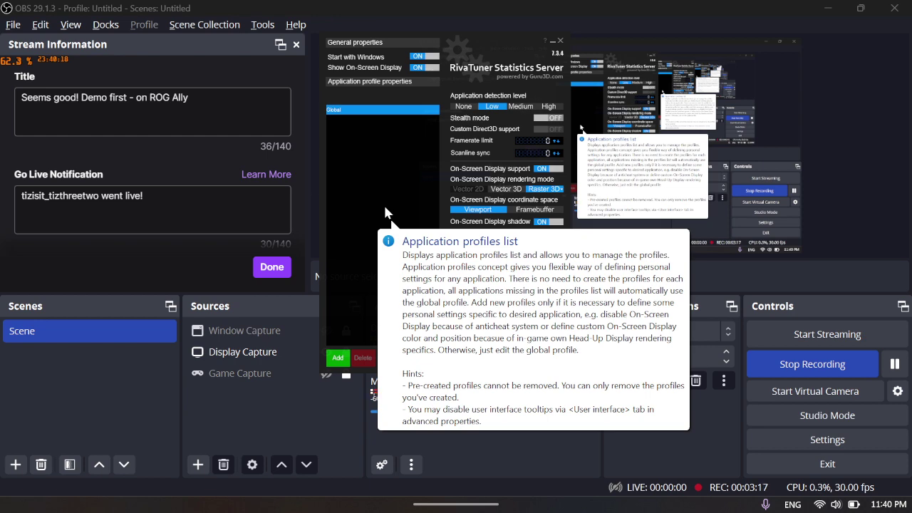